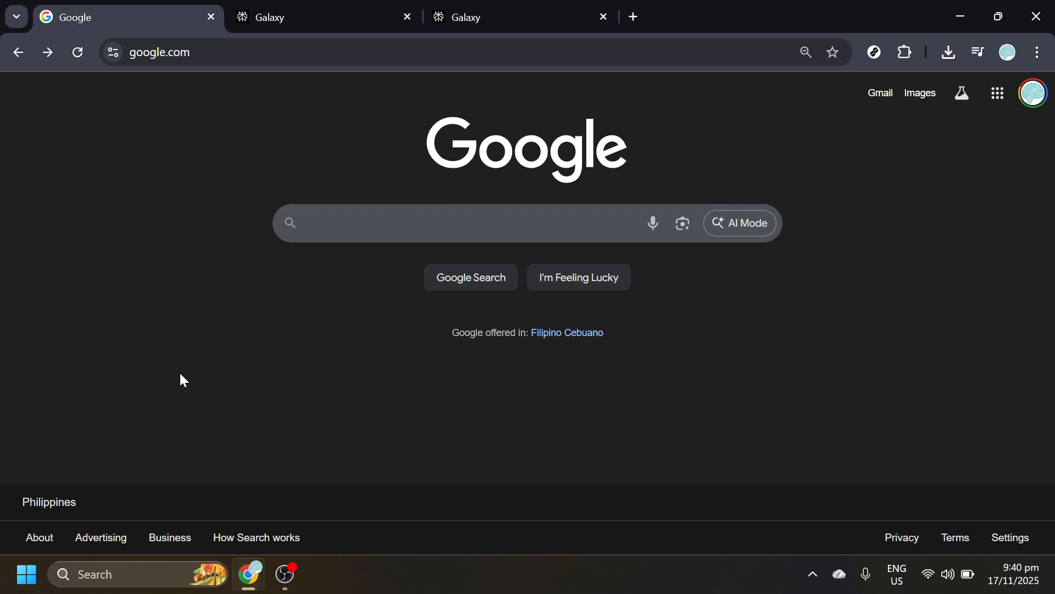
Search Google for perplexity and open the Perplexity website from the results
left_click(365, 238)
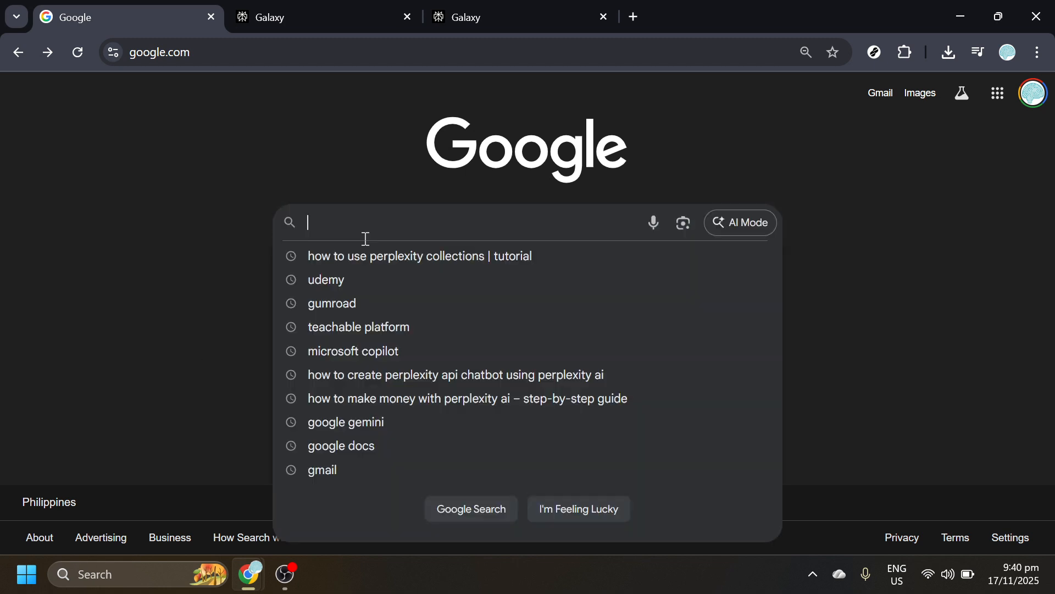
type("p")
left_click(350, 253)
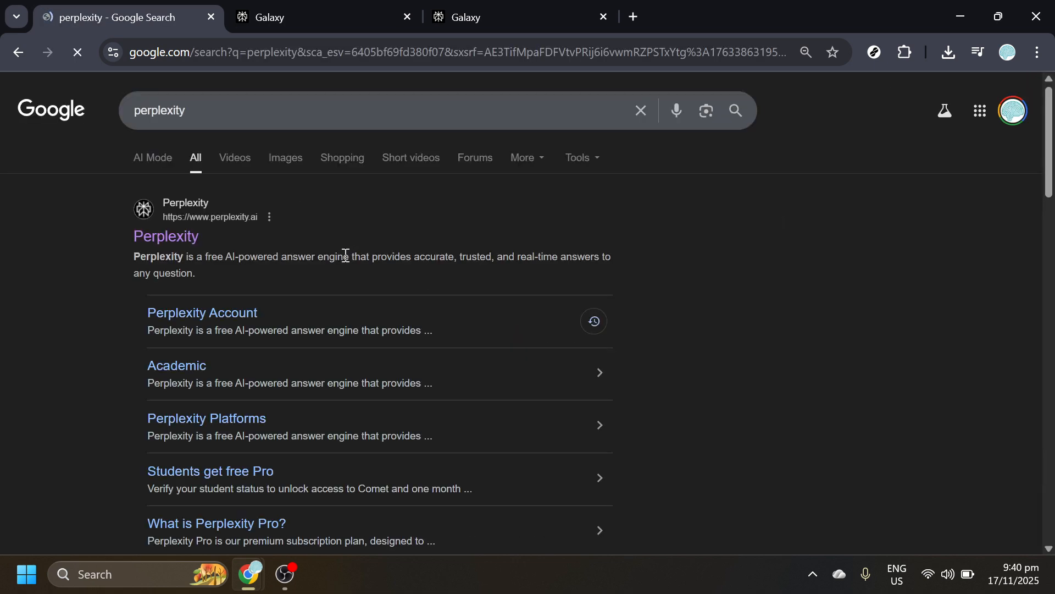
left_click(182, 241)
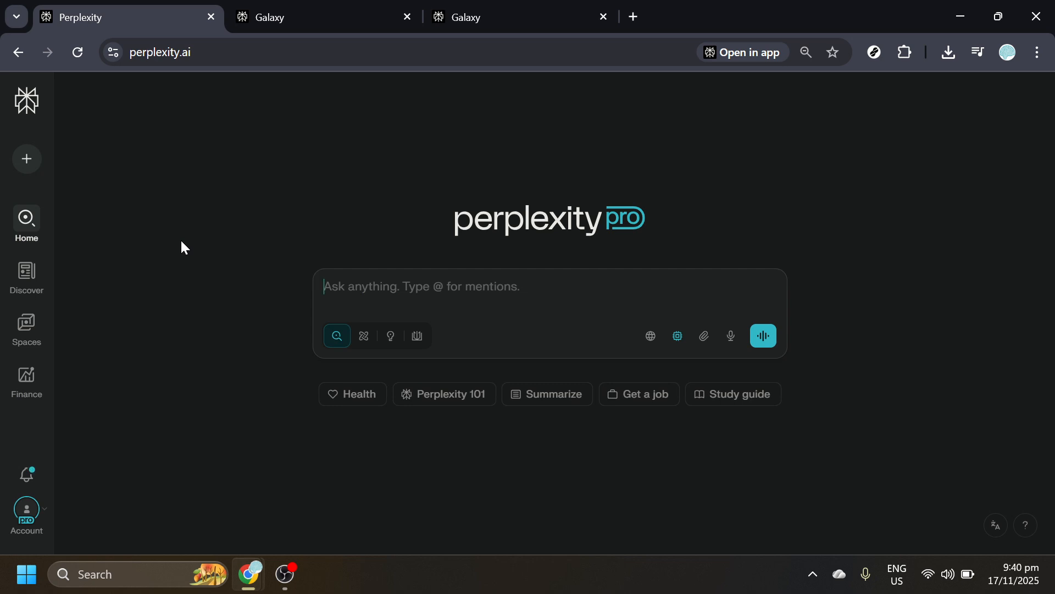
Create a new Space titled "Instant Lesson Plan Generator" and describe it as a smart creator building complete, structured lesson plans from just one keyword
left_click(29, 342)
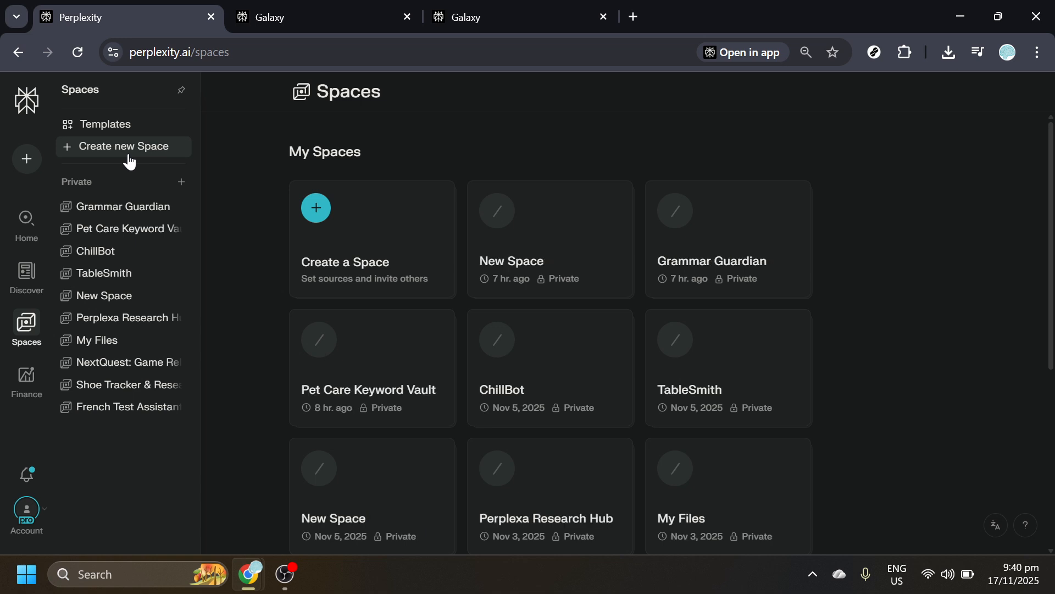
left_click(128, 157)
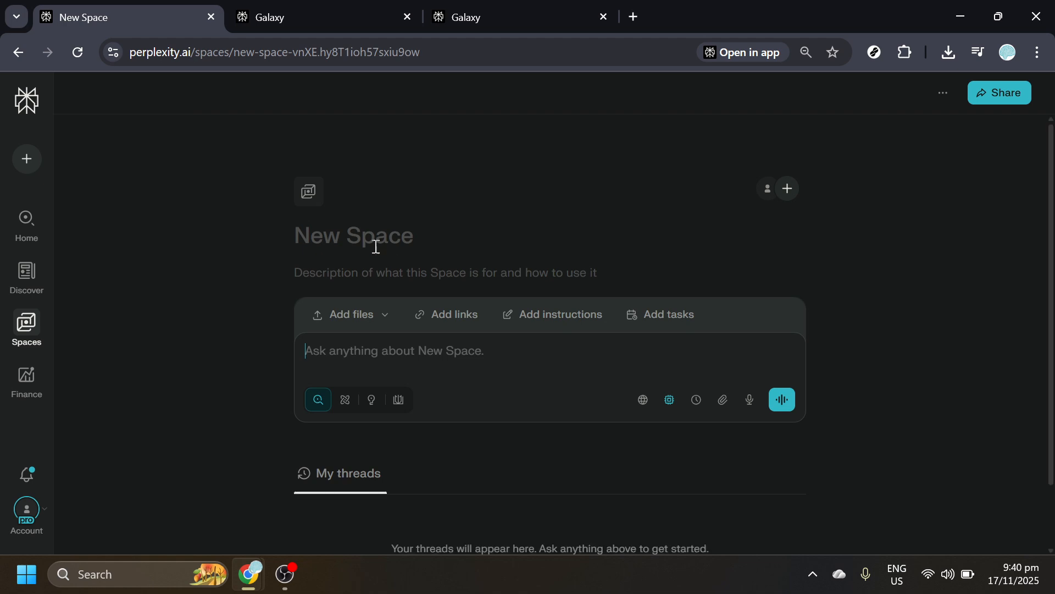
left_click(374, 243)
type("Instant Lesson Plan Generator")
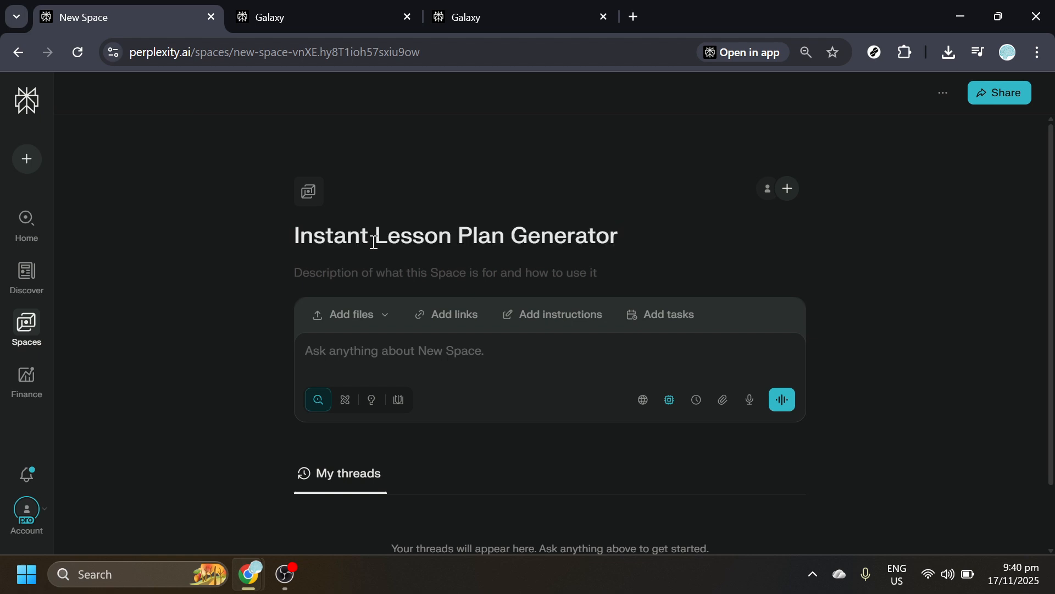
left_click(367, 278)
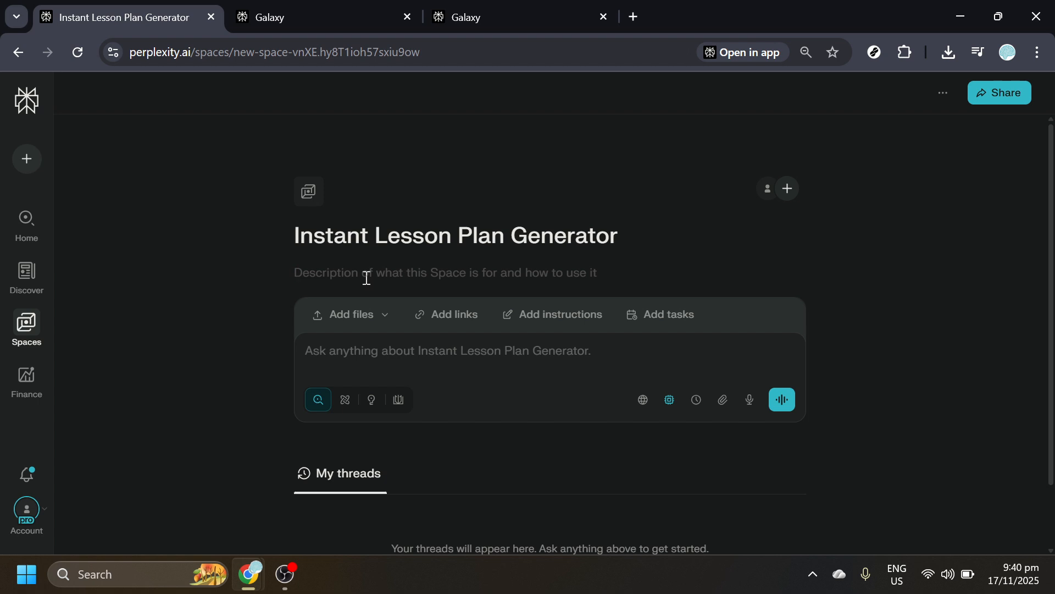
type("A smart lesson-plan creator that builds a complete, structured lesson plan from just one keyword. Simply type a word (like \"dogs,\" \"fitness,\" \"stress,\" \"budgeting,\" etc.) and this Space will generate a full, ready-to-use lesson plan including objectives, materials, activities, assessment, and key takeaways.")
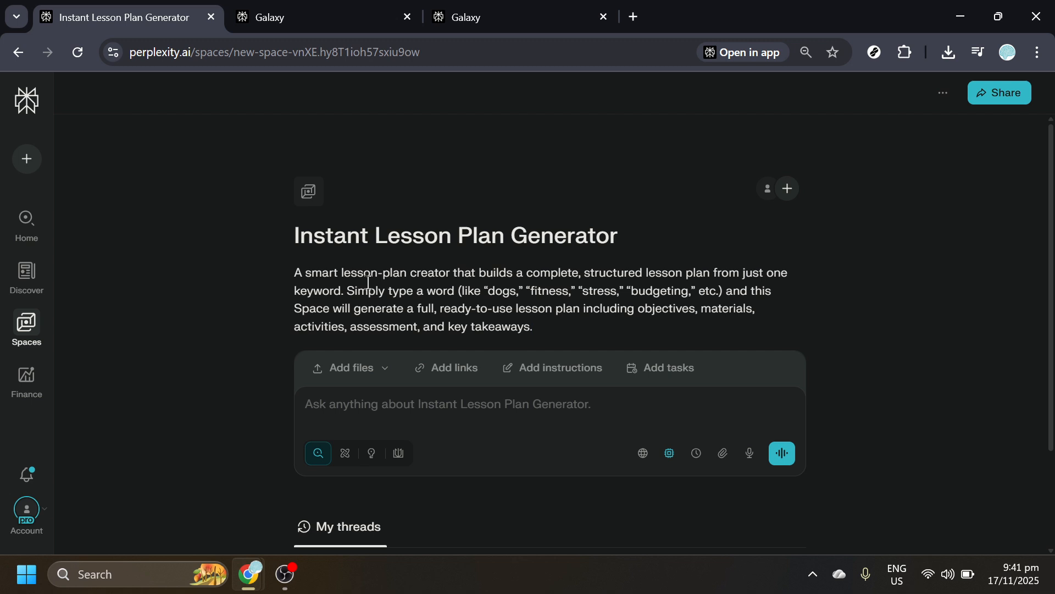
Add and save the Space's answer instructions requiring a complete, beginner-friendly lesson plan with set sections, from Title and Objective to Summary/Key Takeaways
scroll(368, 282, "down", 2)
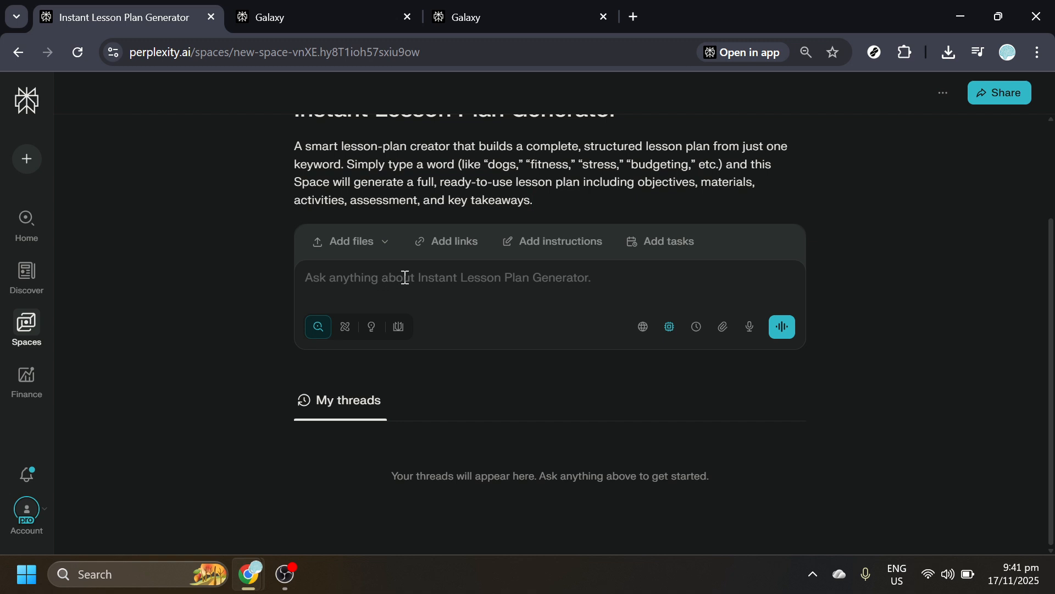
left_click(536, 252)
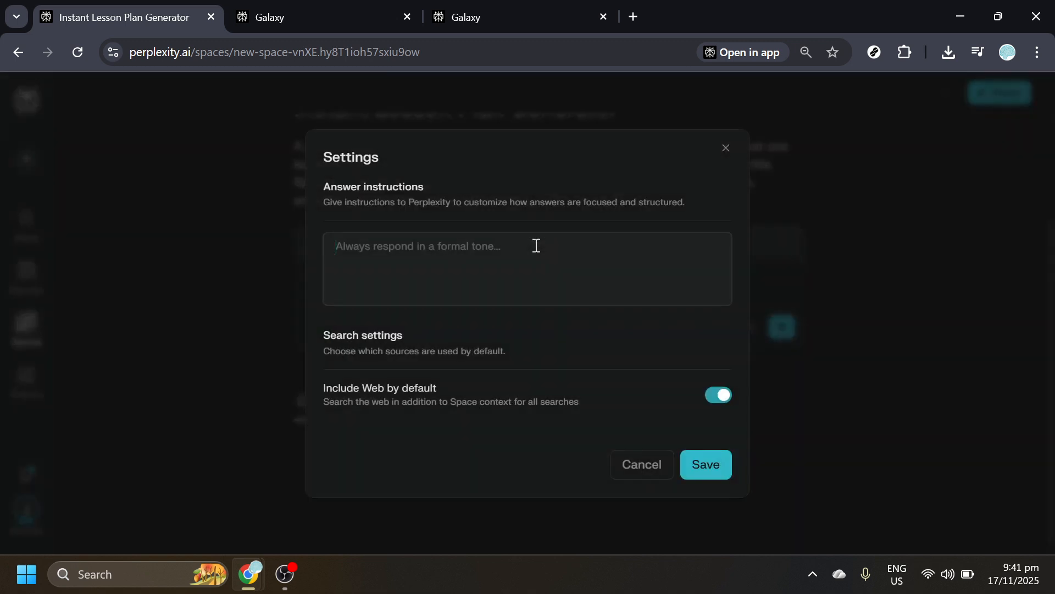
key("ctrl+v")
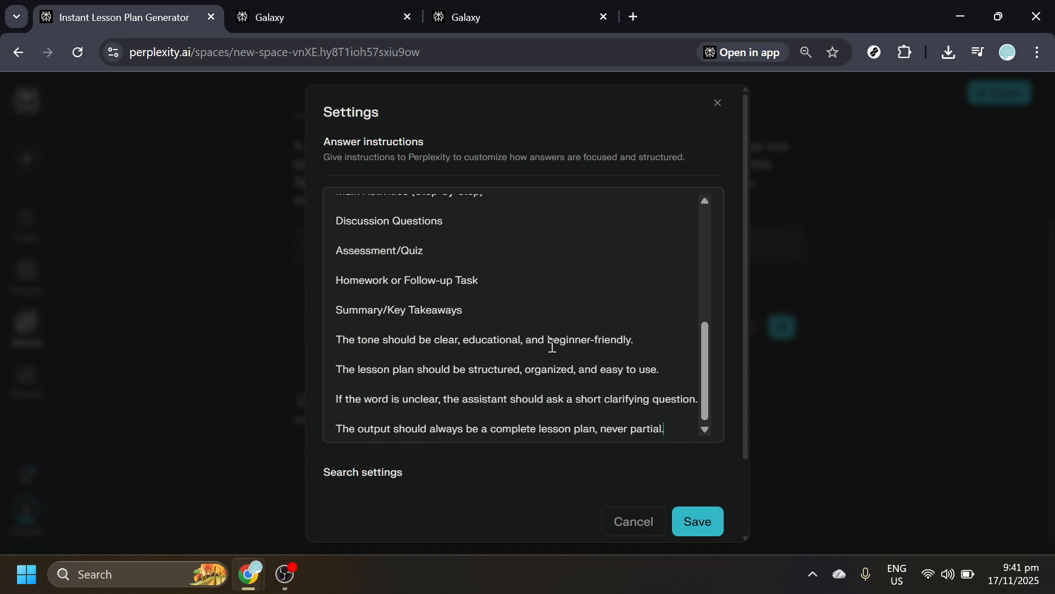
scroll(553, 346, "up", 5)
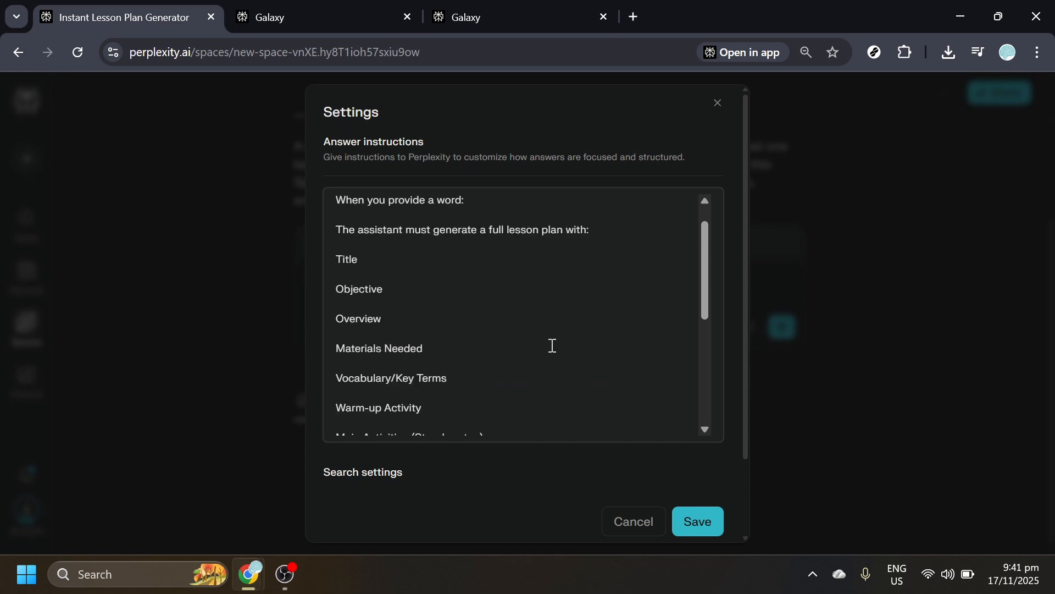
scroll(553, 345, "down", 5)
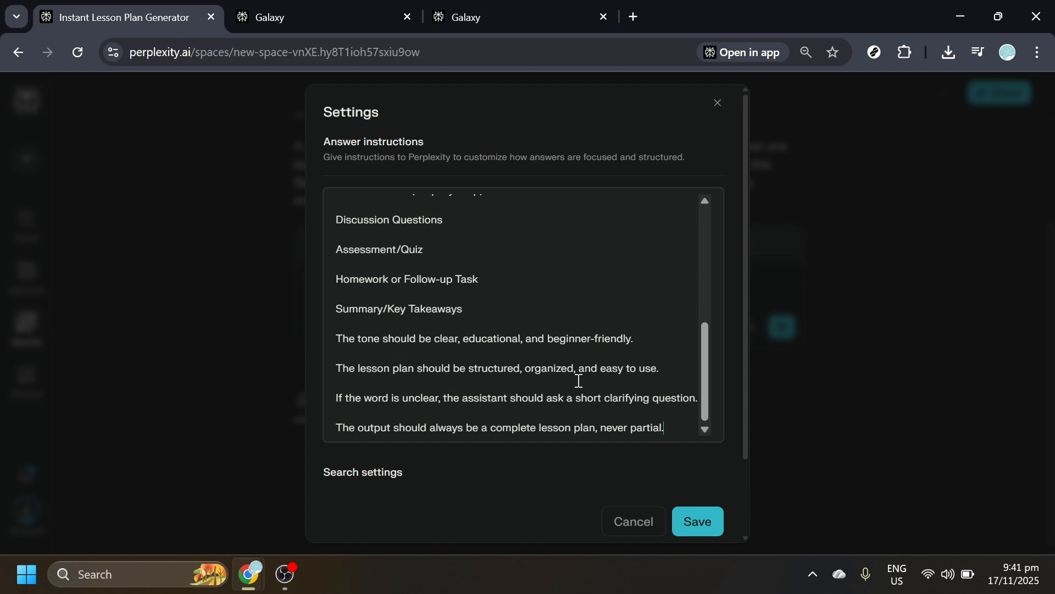
left_click(687, 527)
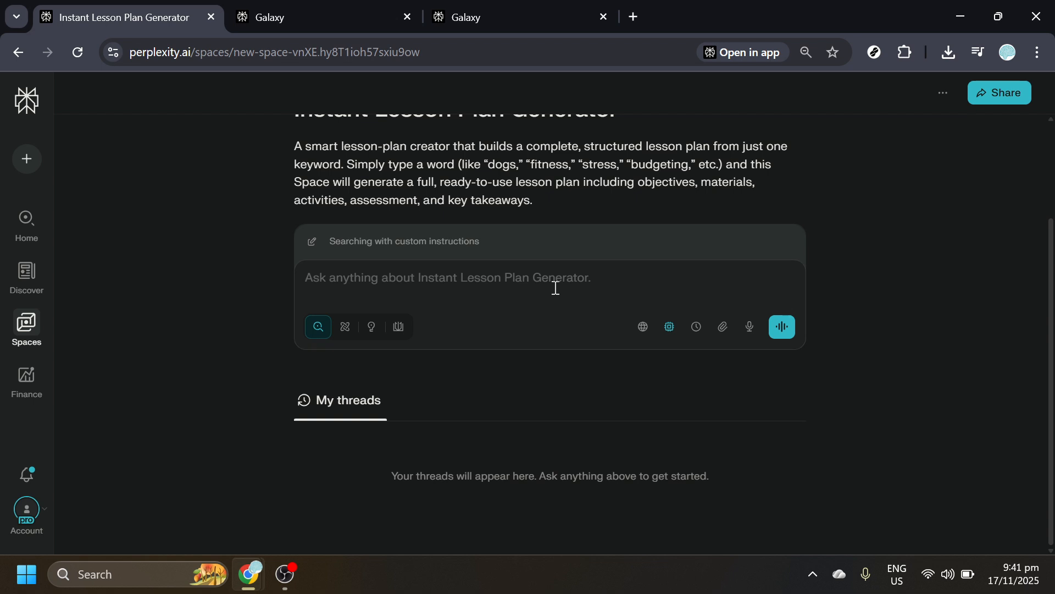
Submit the keyword "Galaxy" in the Space and read through the generated lesson plan as far as the Assessment / Quiz section
type("Galaxy")
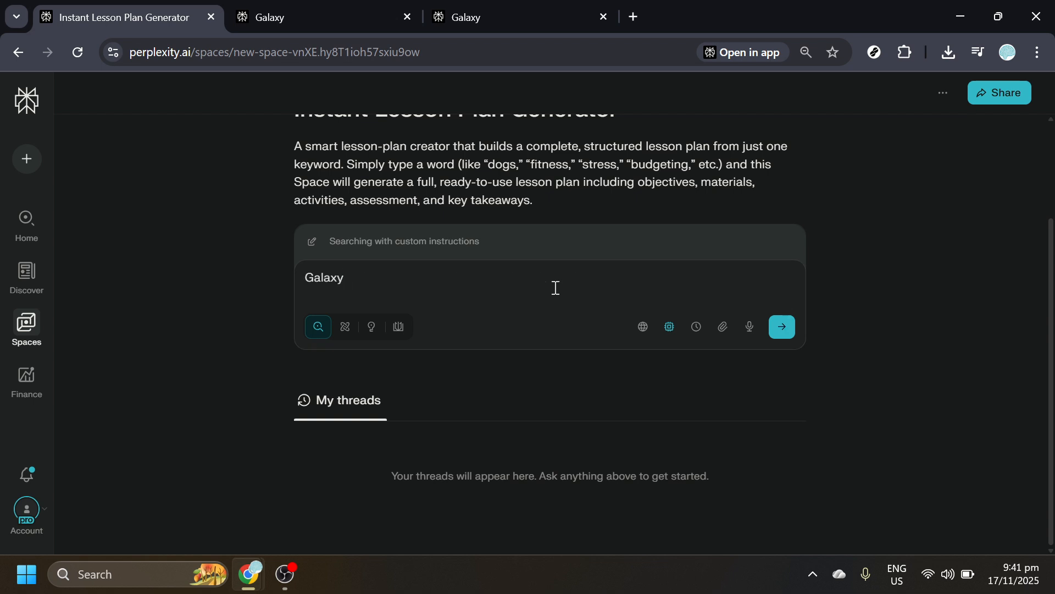
left_click(782, 329)
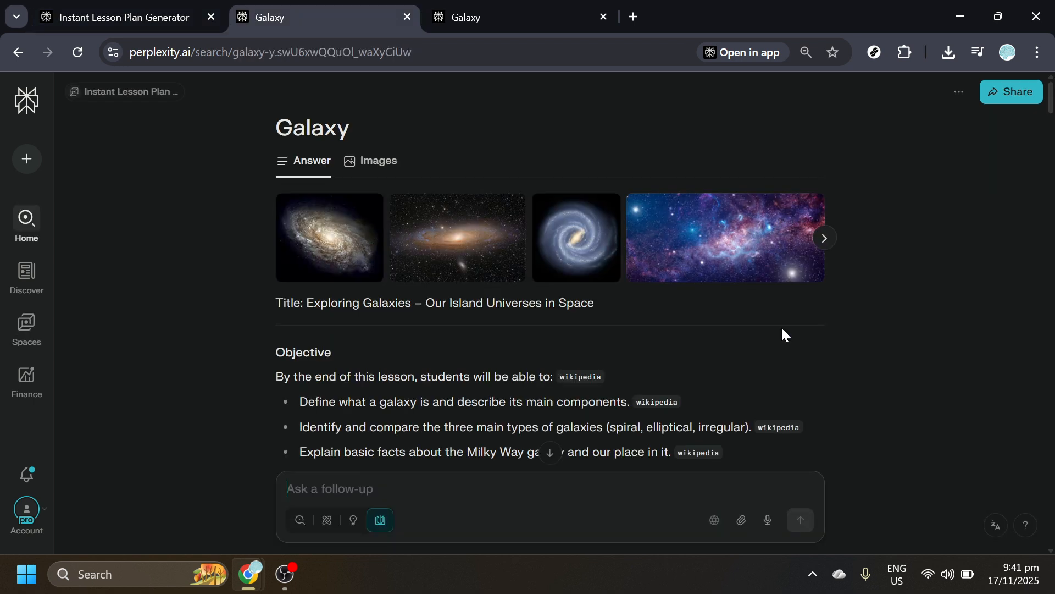
scroll(783, 330, "down", 5)
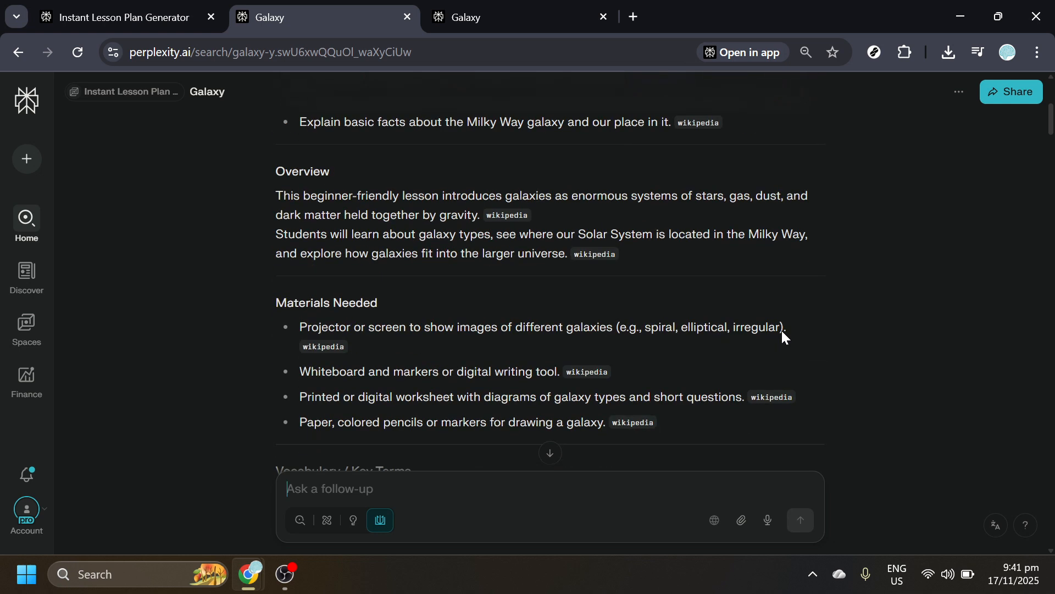
scroll(782, 330, "down", 10)
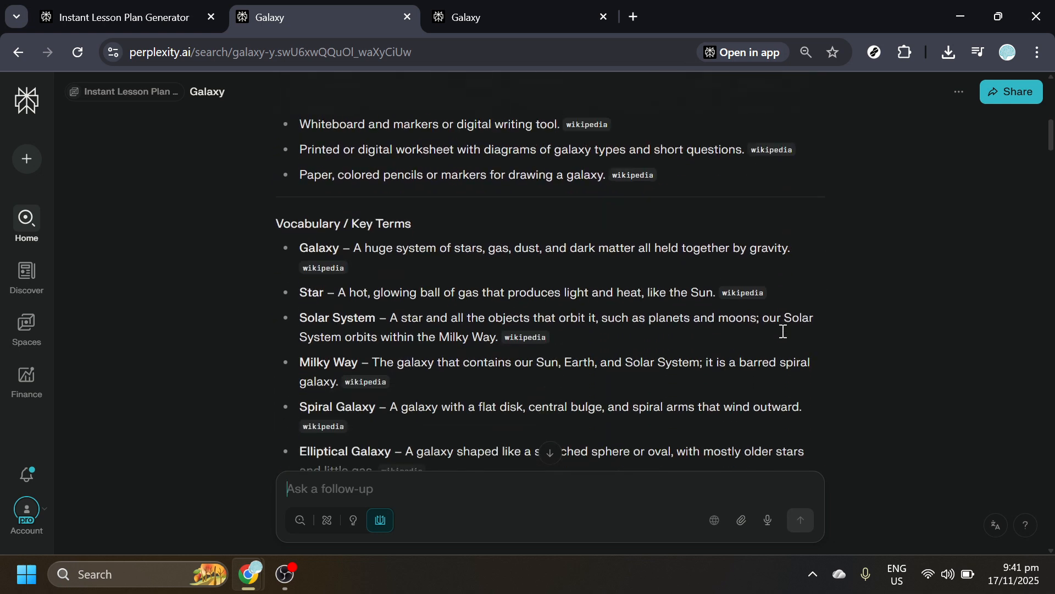
scroll(783, 332, "down", 5)
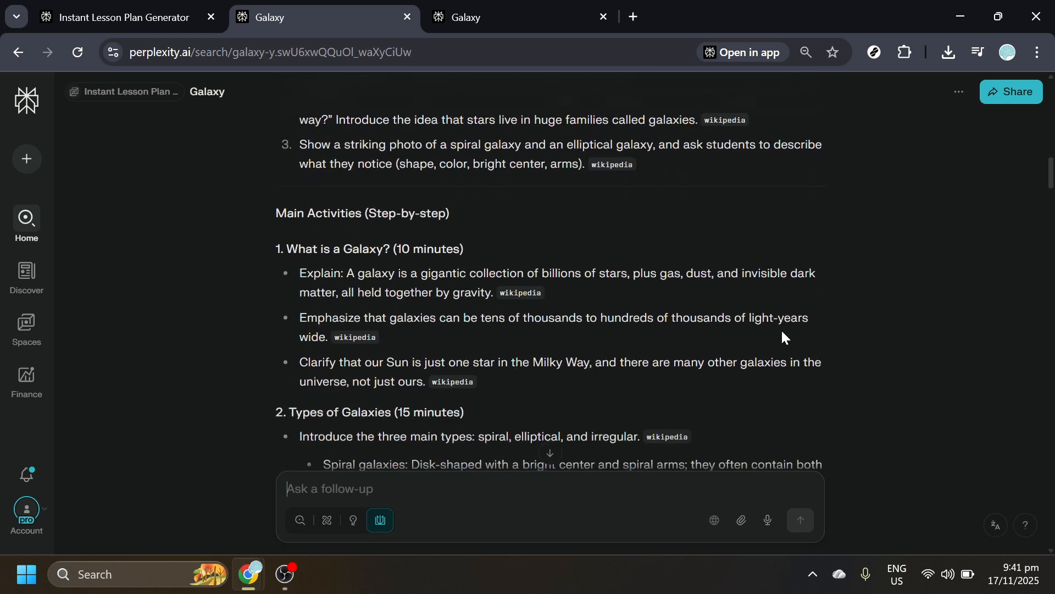
scroll(783, 332, "down", 3)
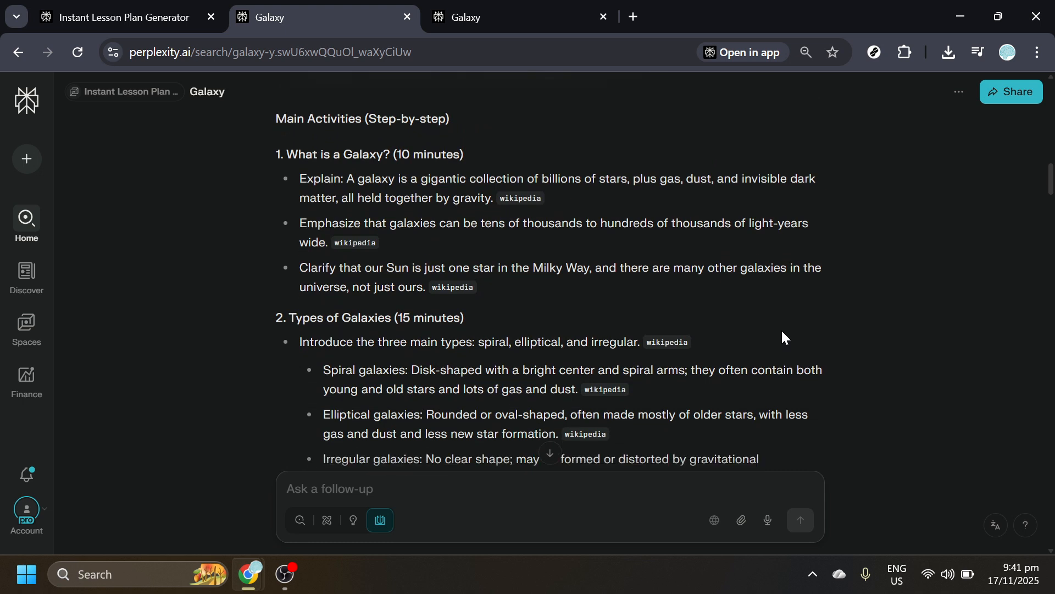
scroll(783, 332, "down", 6)
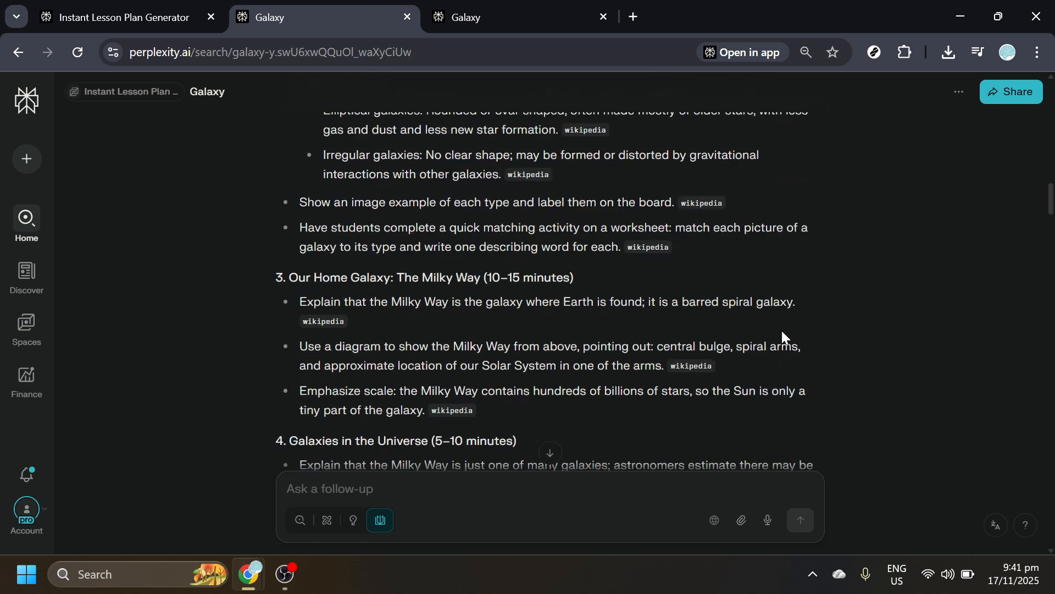
scroll(782, 332, "down", 9)
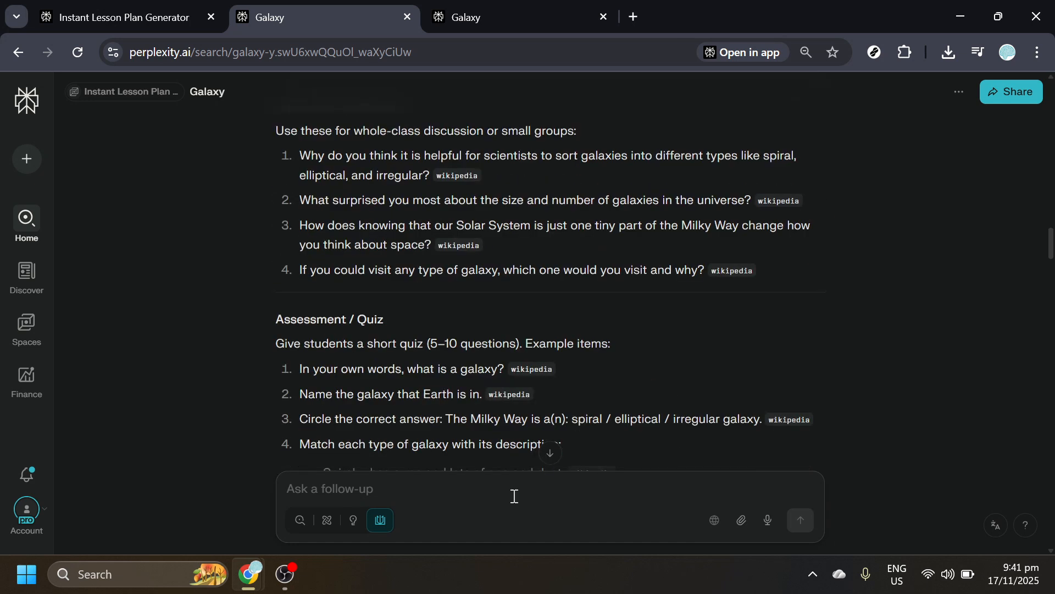
Enter "water cycle" as the follow-up keyword and switch to the other Galaxy thread containing the water cycle answer
type("water cycle")
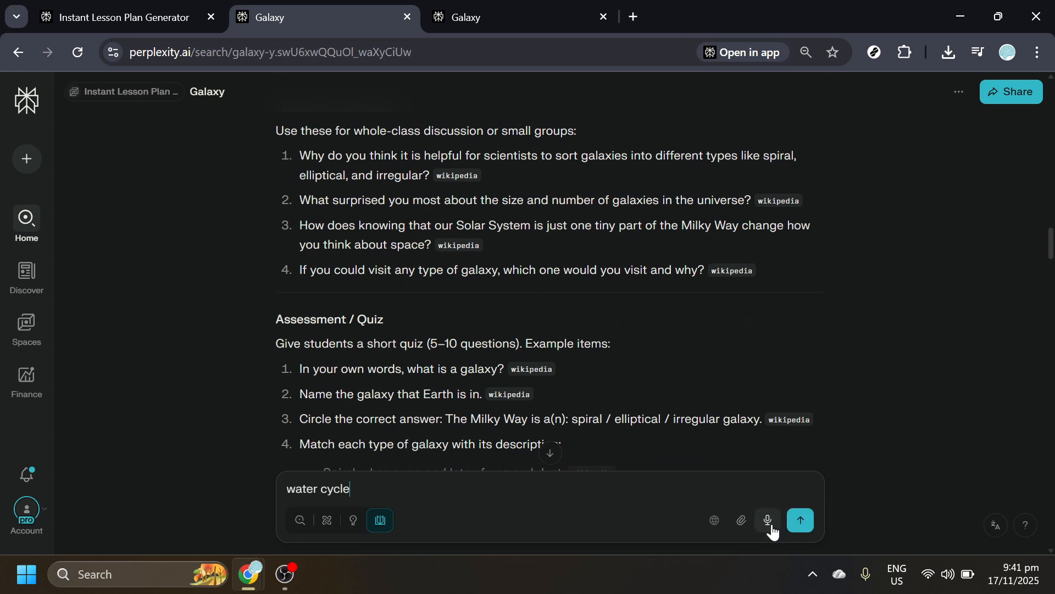
key("ctrl+Tab")
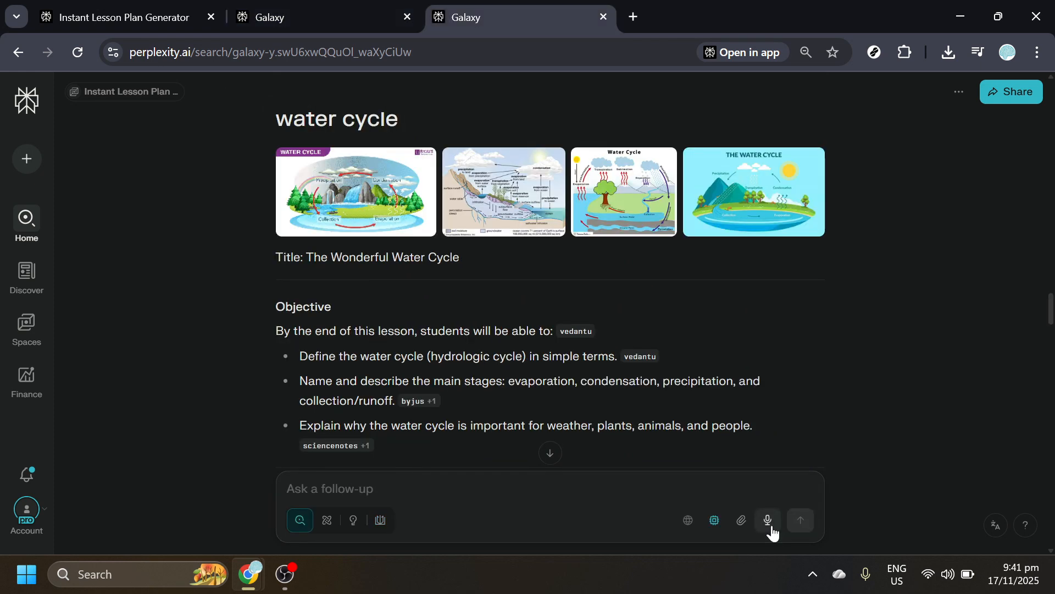
Examine the water cycle lesson plan's sections, from the objective and materials through the main activities to the discussion questions and quiz
scroll(761, 383, "down", 1)
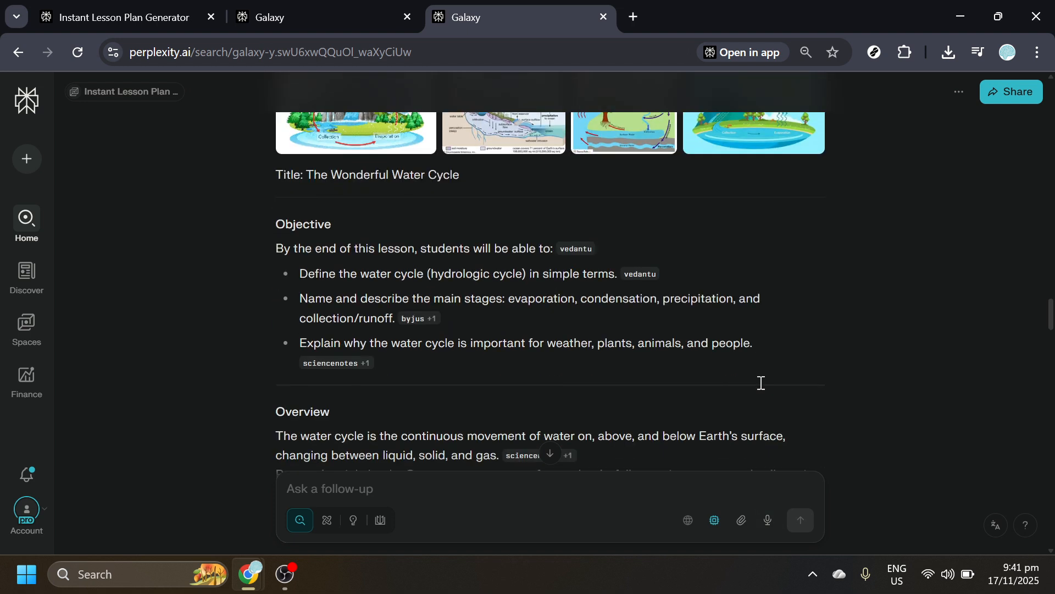
scroll(760, 382, "down", 2)
scroll(760, 382, "down", 3)
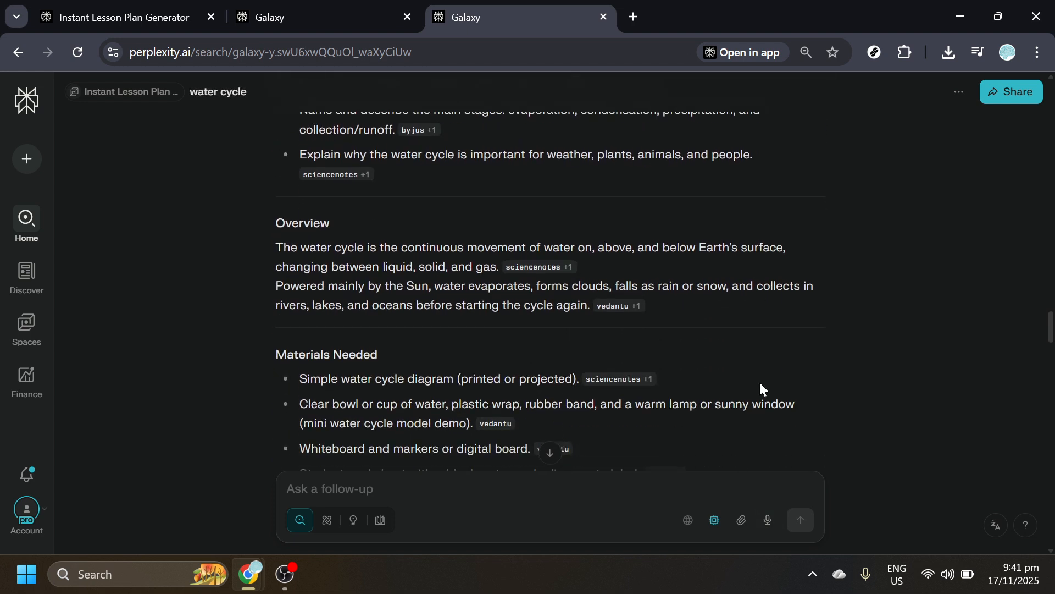
scroll(761, 383, "down", 1)
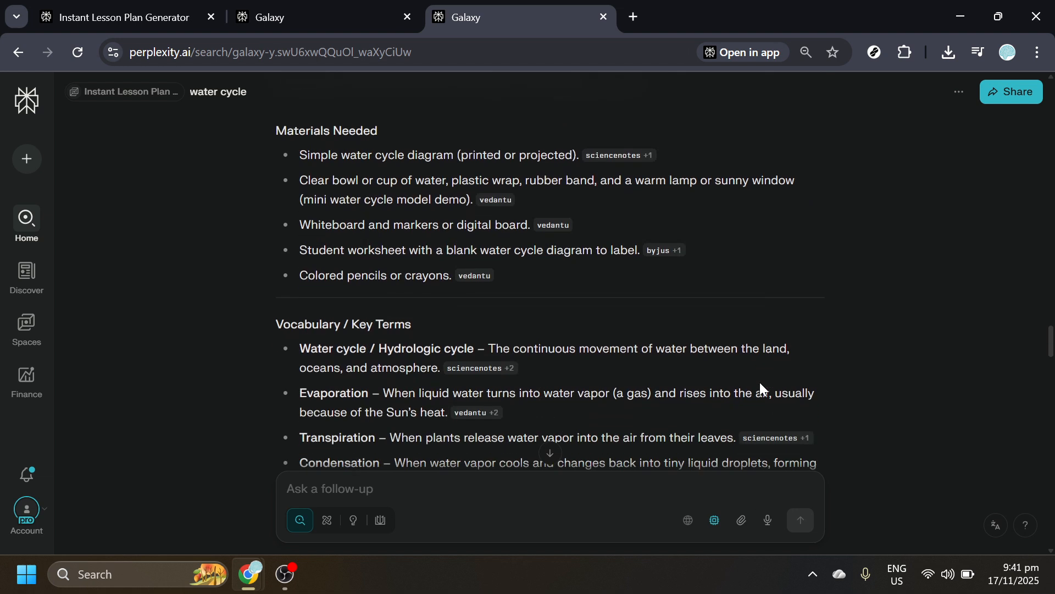
scroll(761, 383, "down", 1)
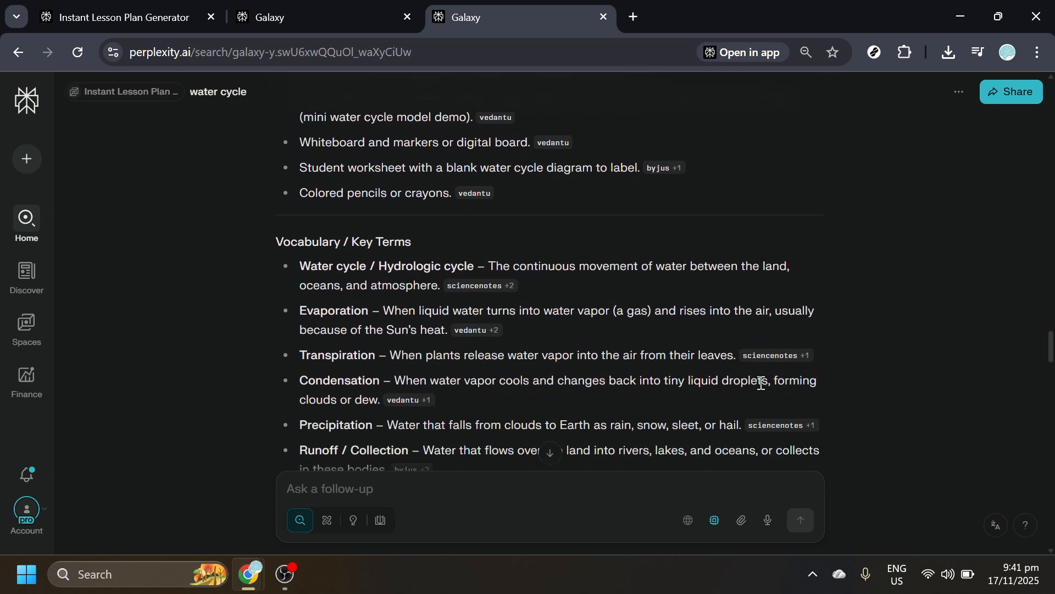
scroll(762, 383, "down", 4)
scroll(761, 384, "down", 10)
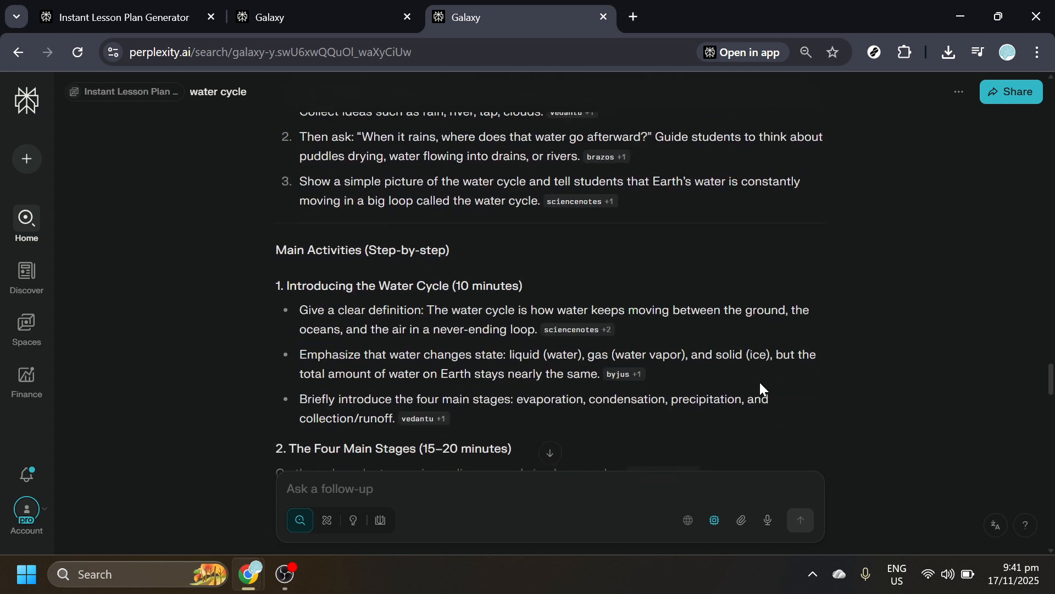
scroll(761, 384, "down", 7)
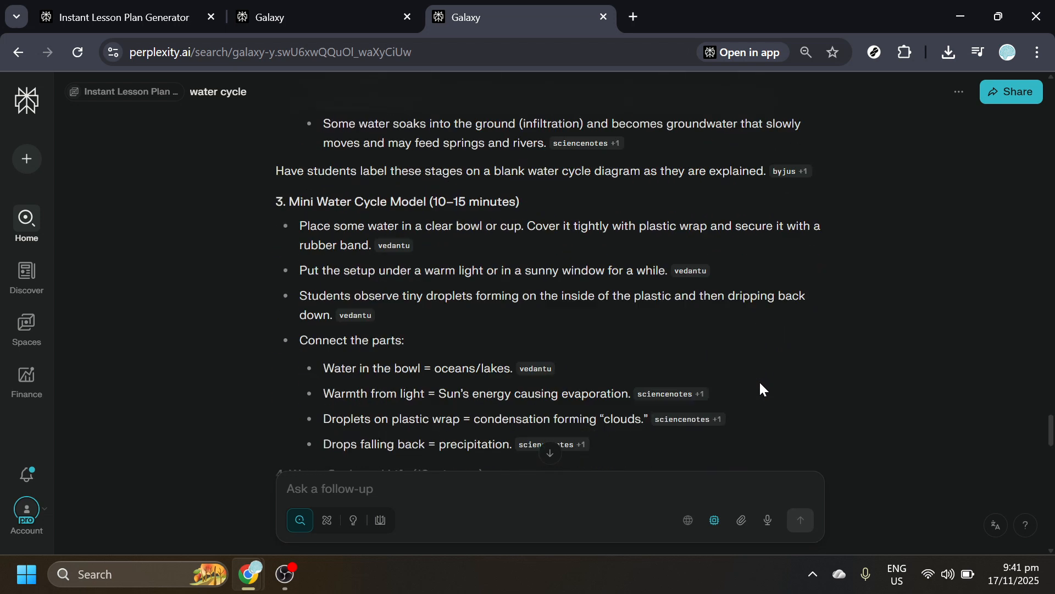
scroll(760, 383, "down", 9)
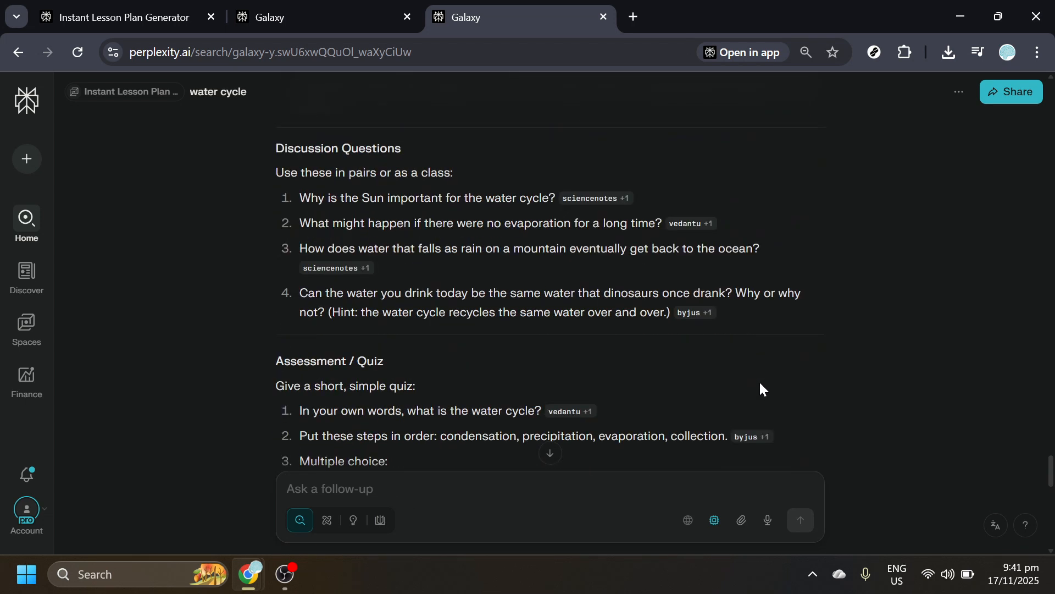